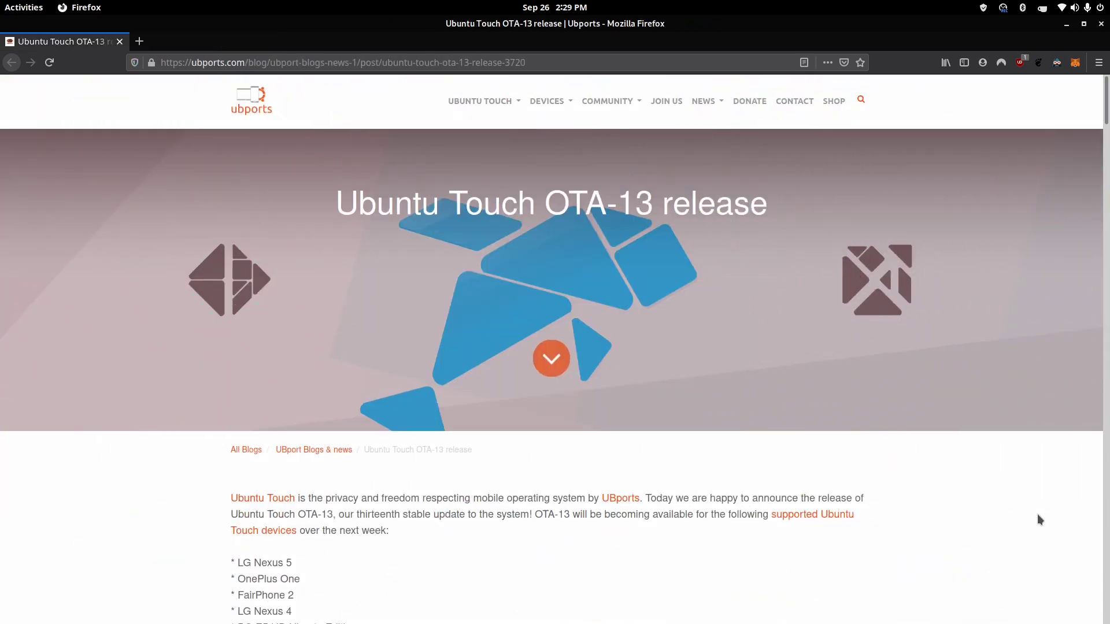
scroll(1035, 514, "down", 3)
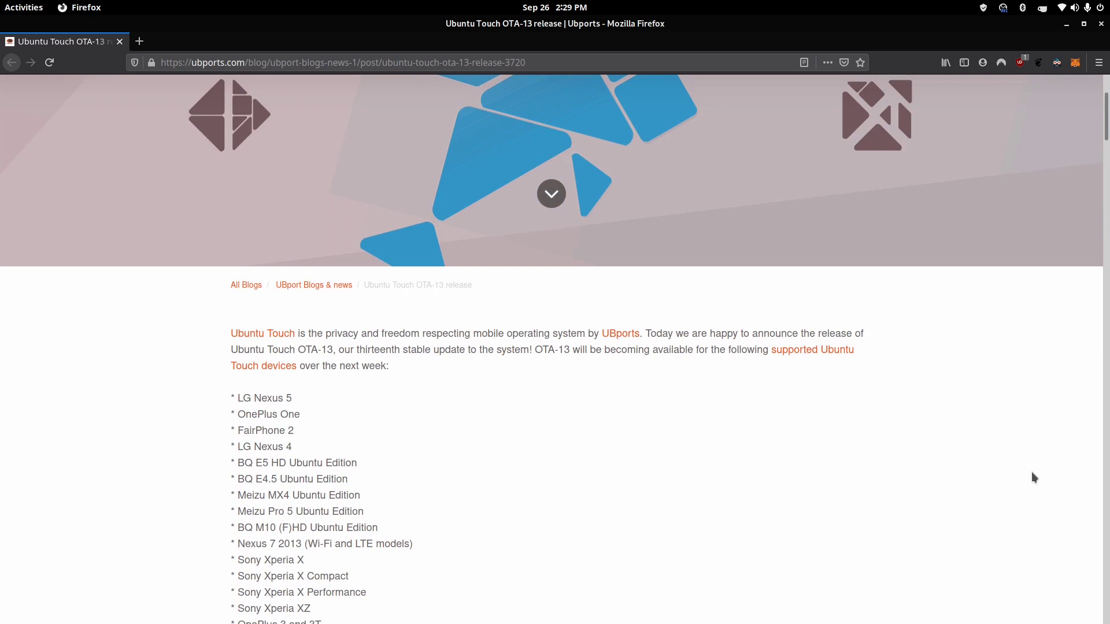
scroll(1014, 444, "down", 2)
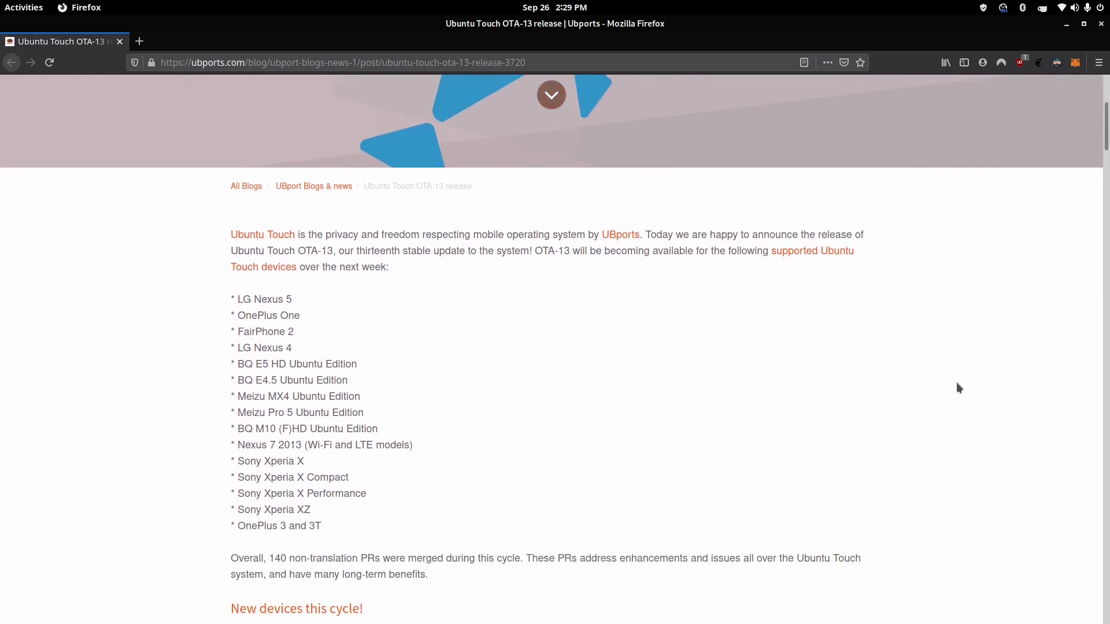
scroll(956, 383, "down", 2)
scroll(947, 376, "down", 2)
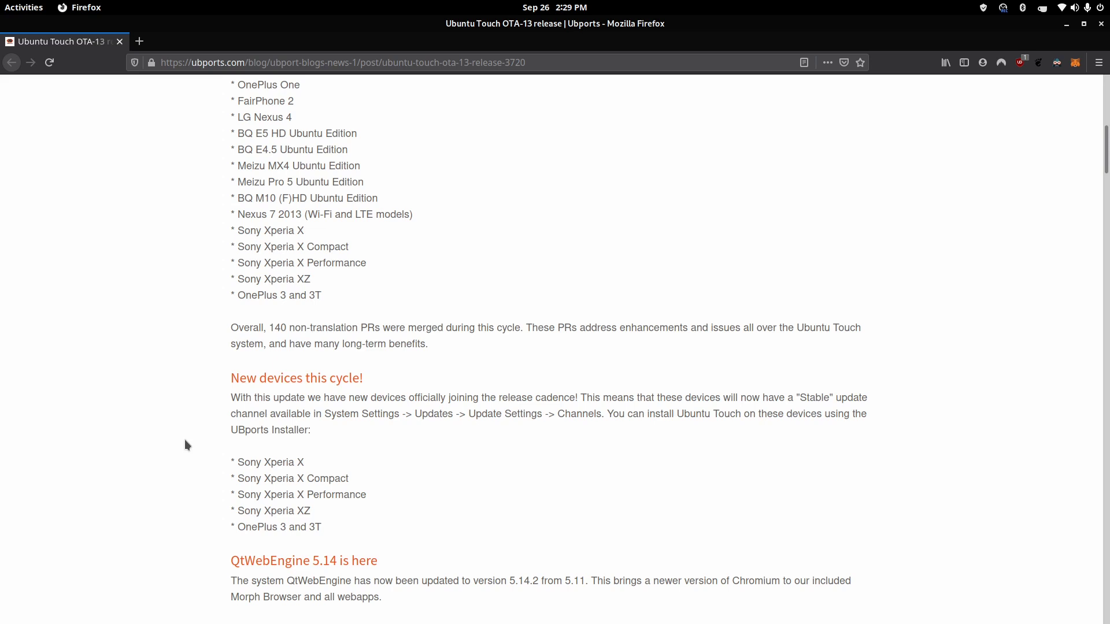
scroll(185, 441, "down", 5)
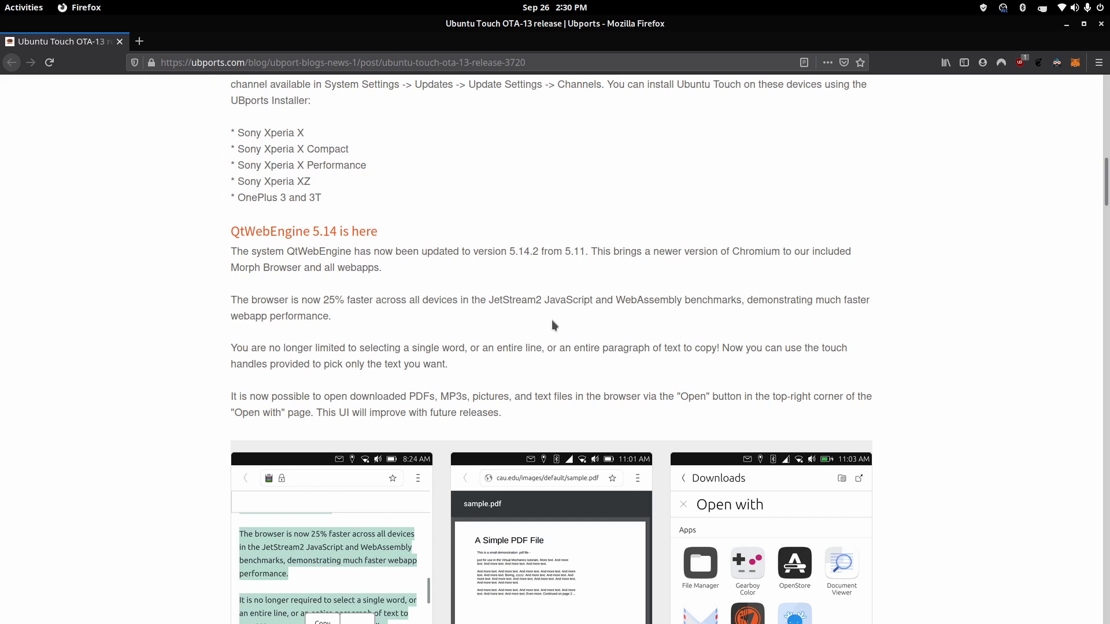
scroll(192, 266, "down", 5)
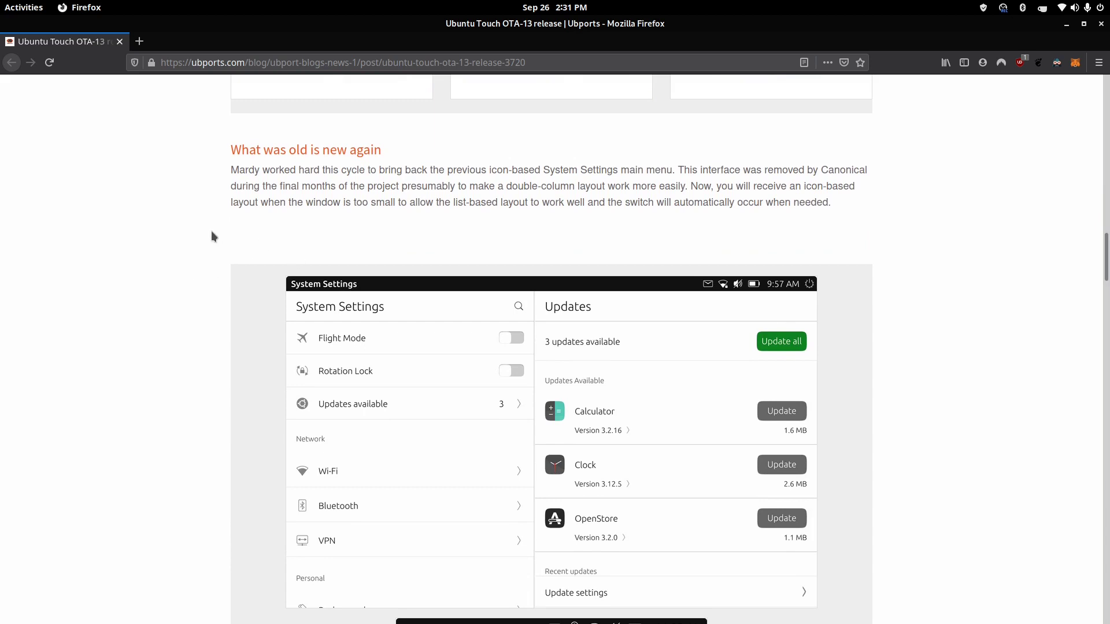
scroll(211, 231, "down", 1)
scroll(211, 231, "down", 1)
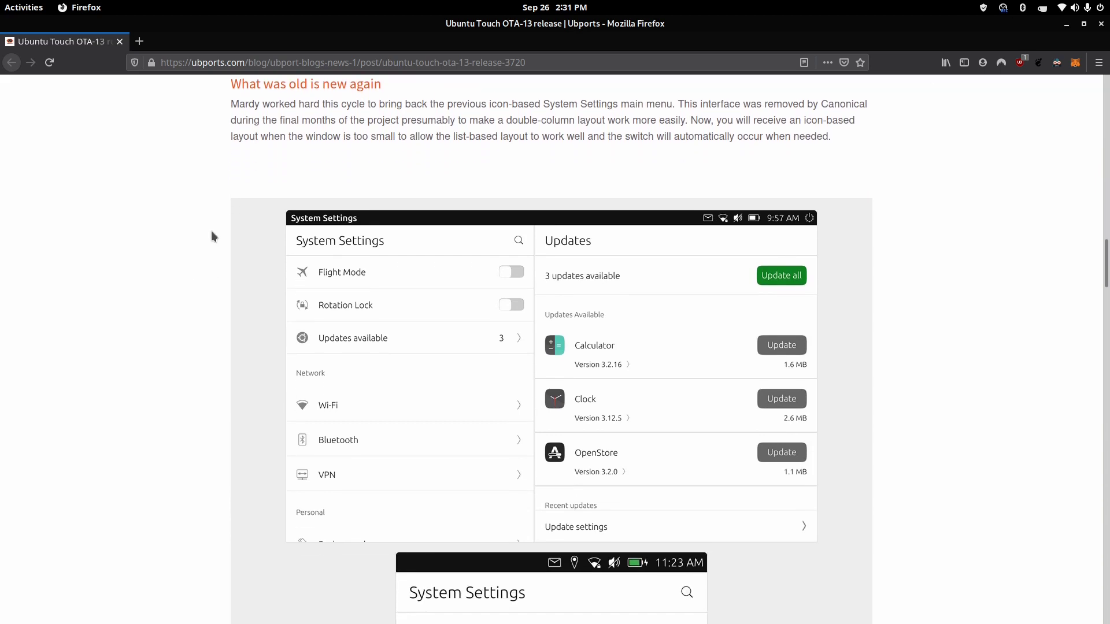
scroll(211, 231, "down", 2)
scroll(211, 232, "down", 2)
scroll(211, 232, "down", 1)
scroll(211, 235, "up", 3)
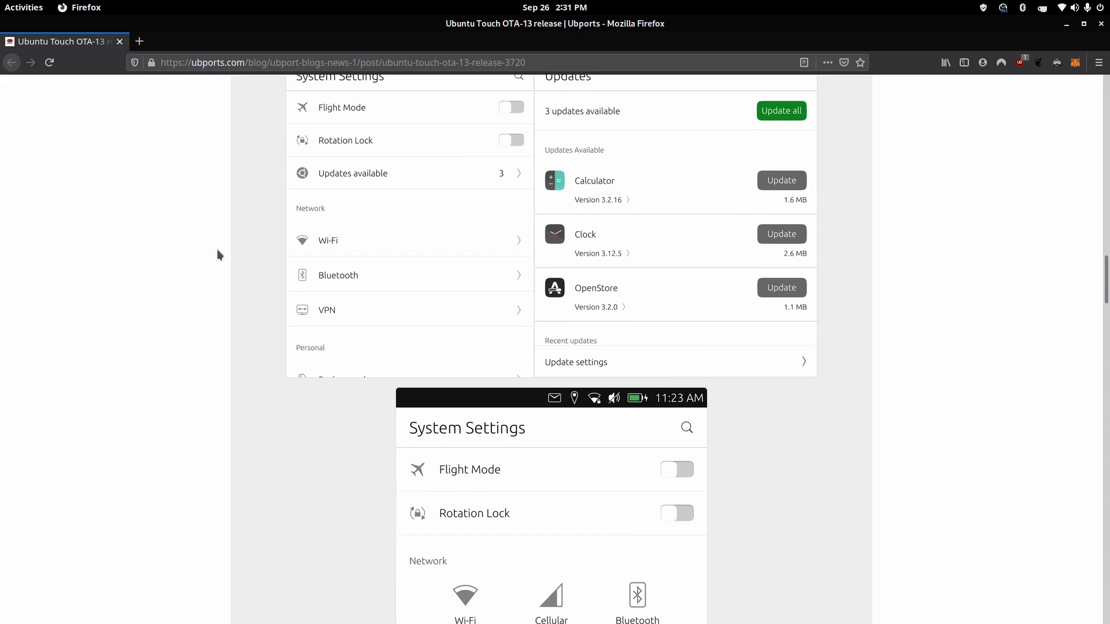
scroll(218, 252, "down", 3)
scroll(223, 252, "down", 3)
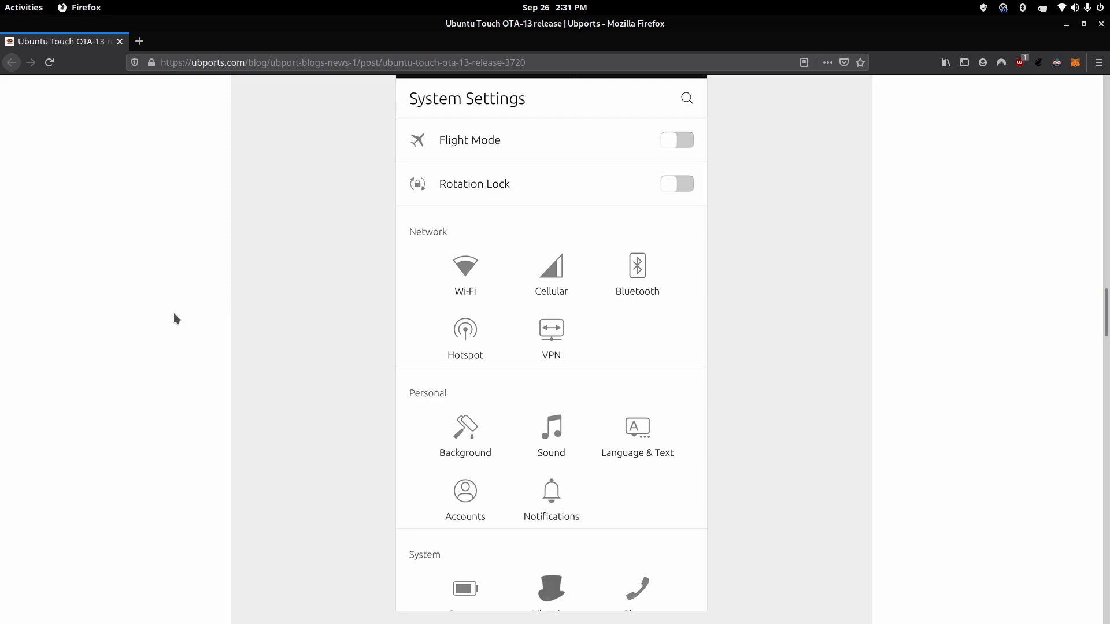
scroll(173, 314, "down", 10)
scroll(159, 261, "down", 1)
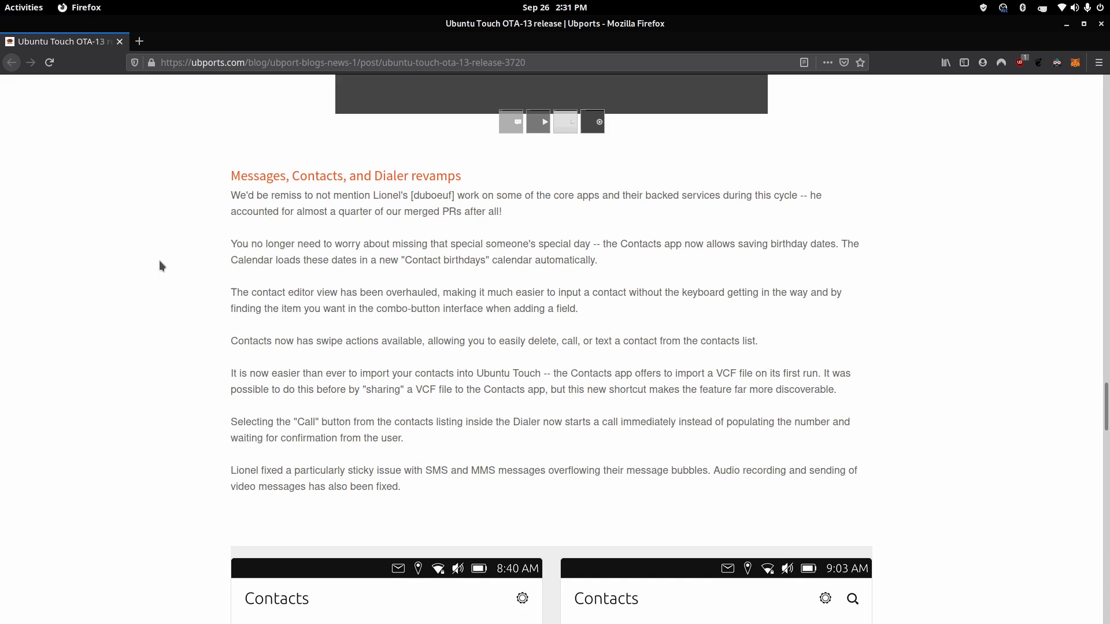
scroll(167, 262, "down", 4)
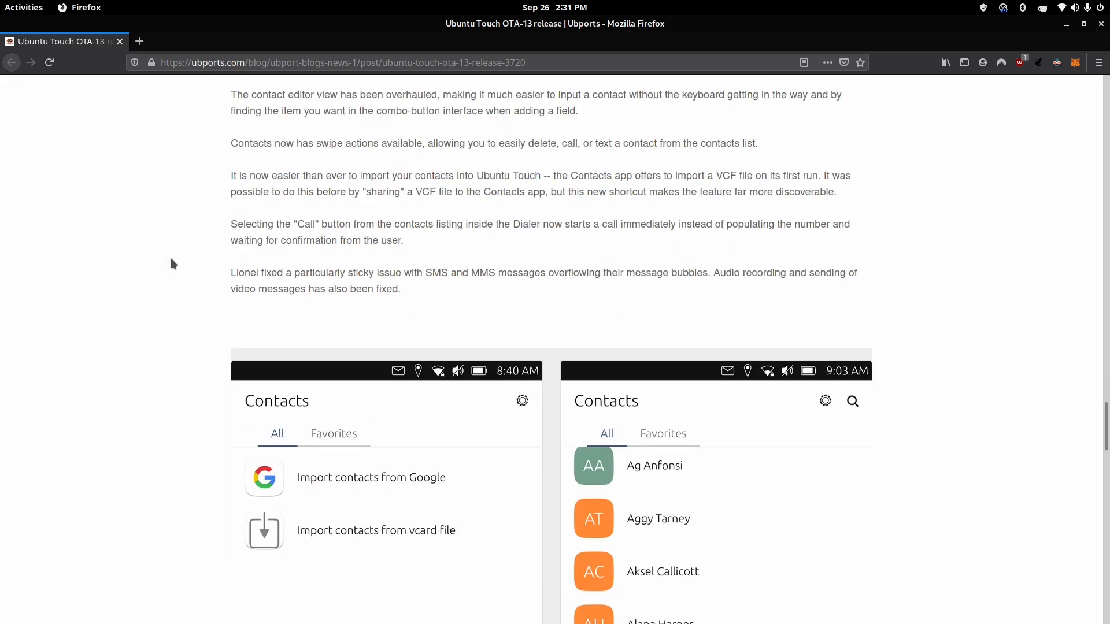
scroll(171, 260, "down", 4)
scroll(657, 231, "up", 3)
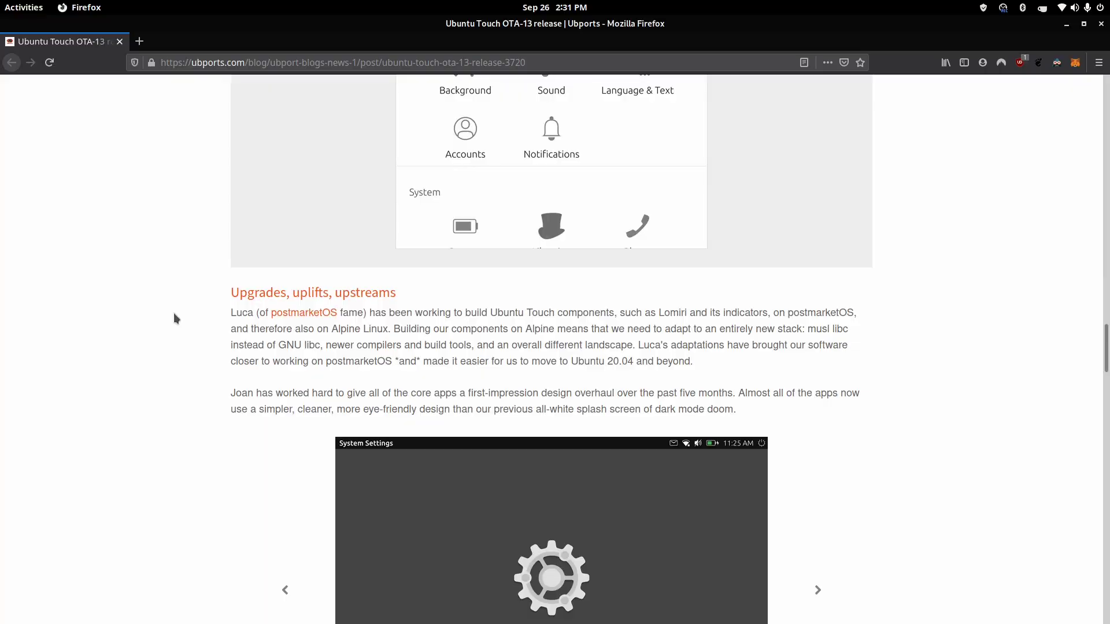
scroll(174, 318, "down", 1)
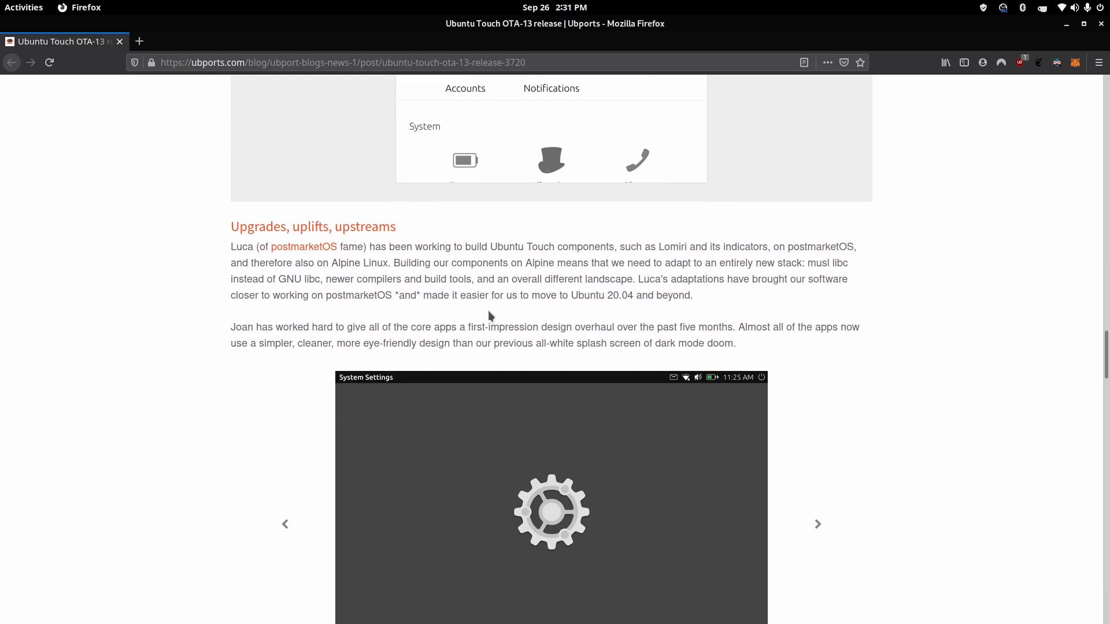
scroll(303, 320, "down", 1)
scroll(302, 321, "down", 5)
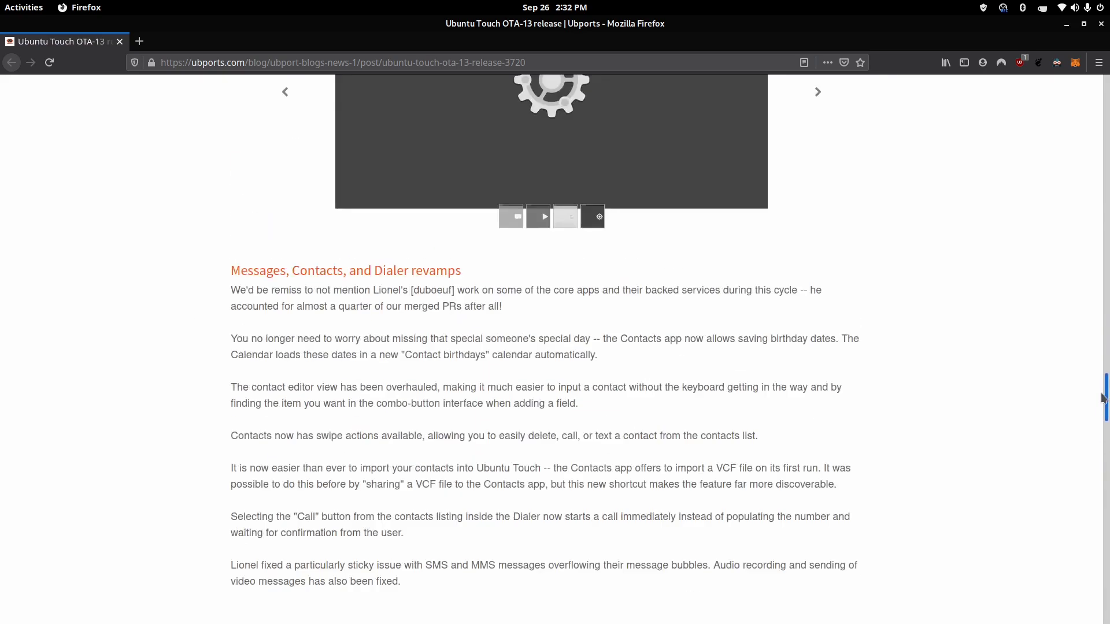
left_click_drag(1105, 373, 1105, 205)
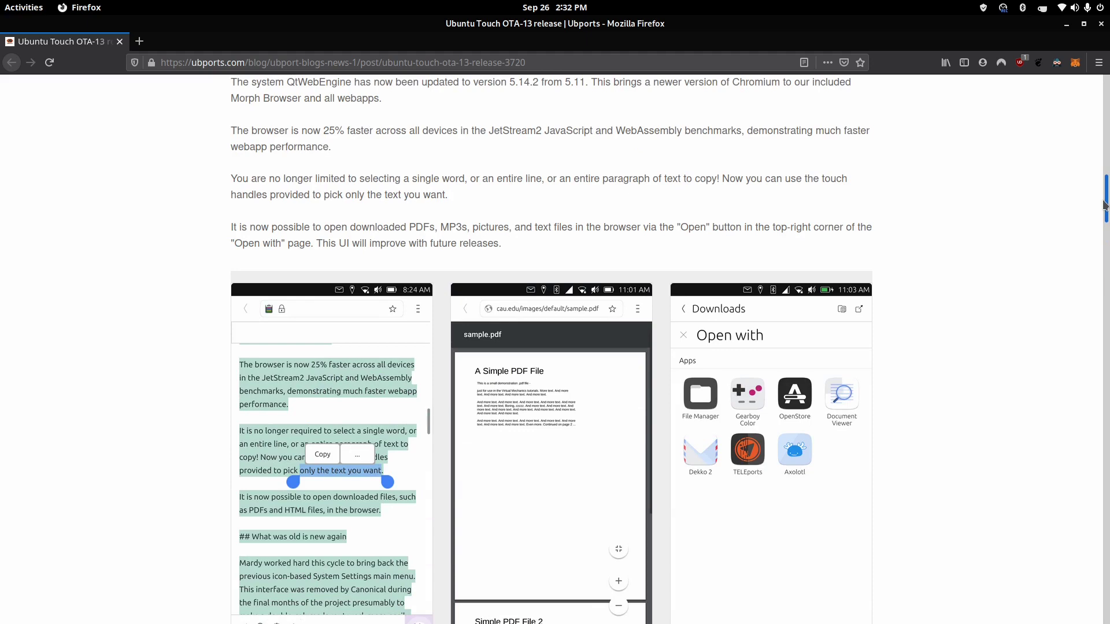
left_click_drag(1104, 205, 1099, 141)
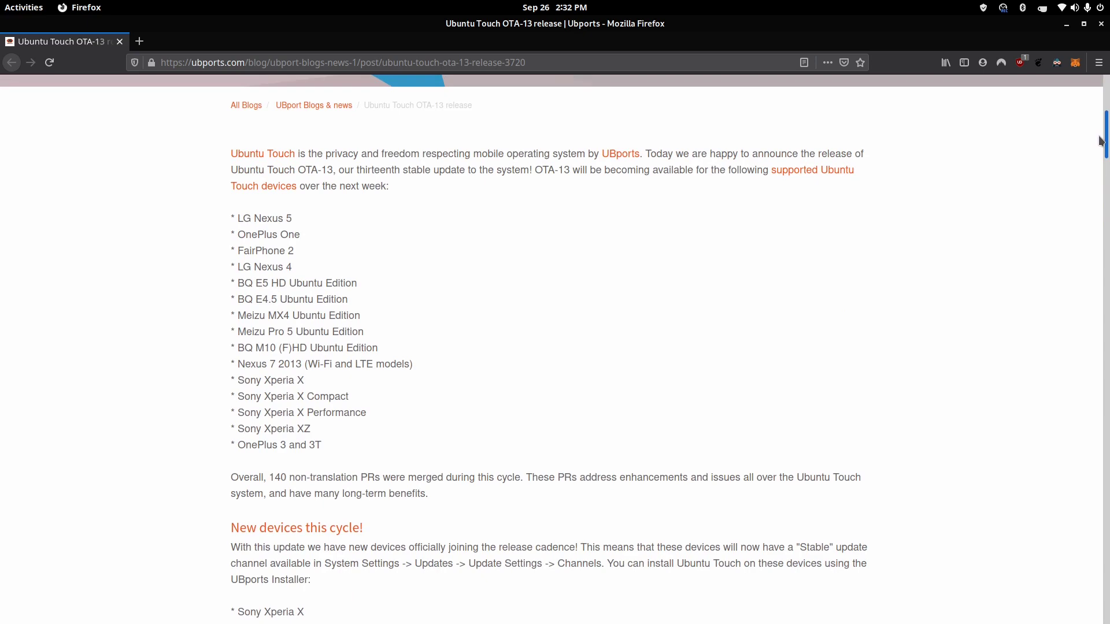
left_click_drag(1100, 141, 1092, 178)
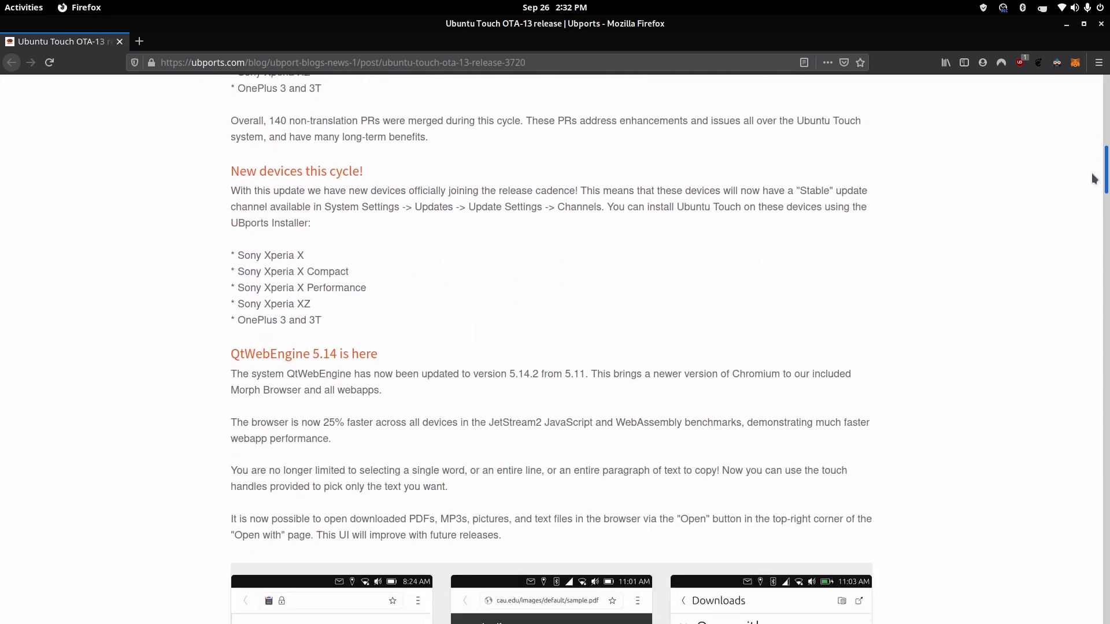
scroll(1091, 176, "down", 2)
scroll(947, 319, "down", 8)
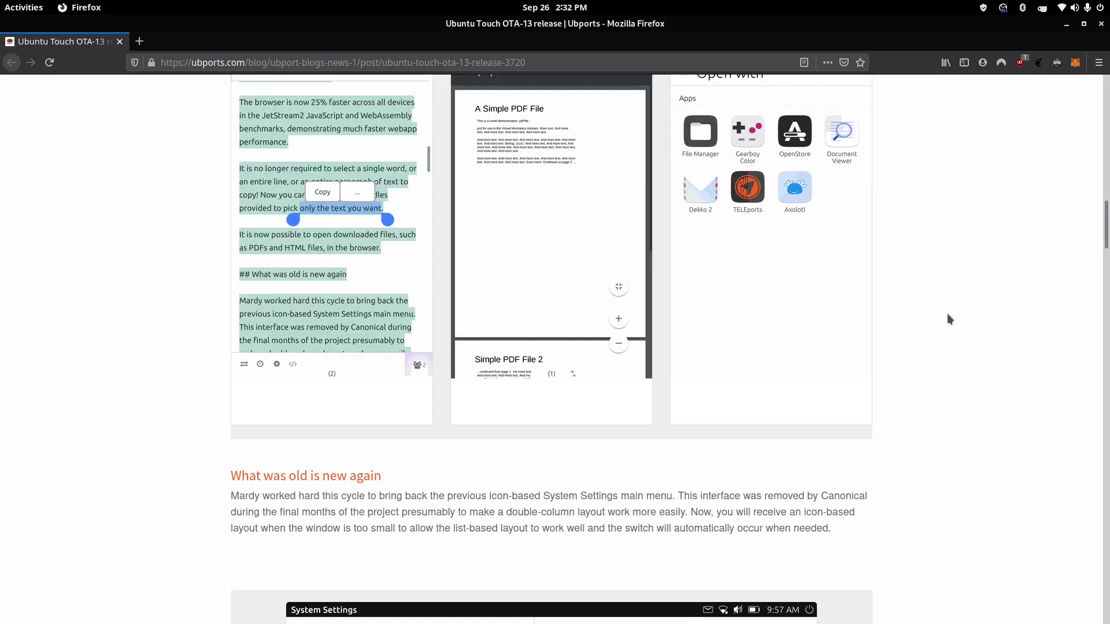
scroll(948, 317, "up", 1)
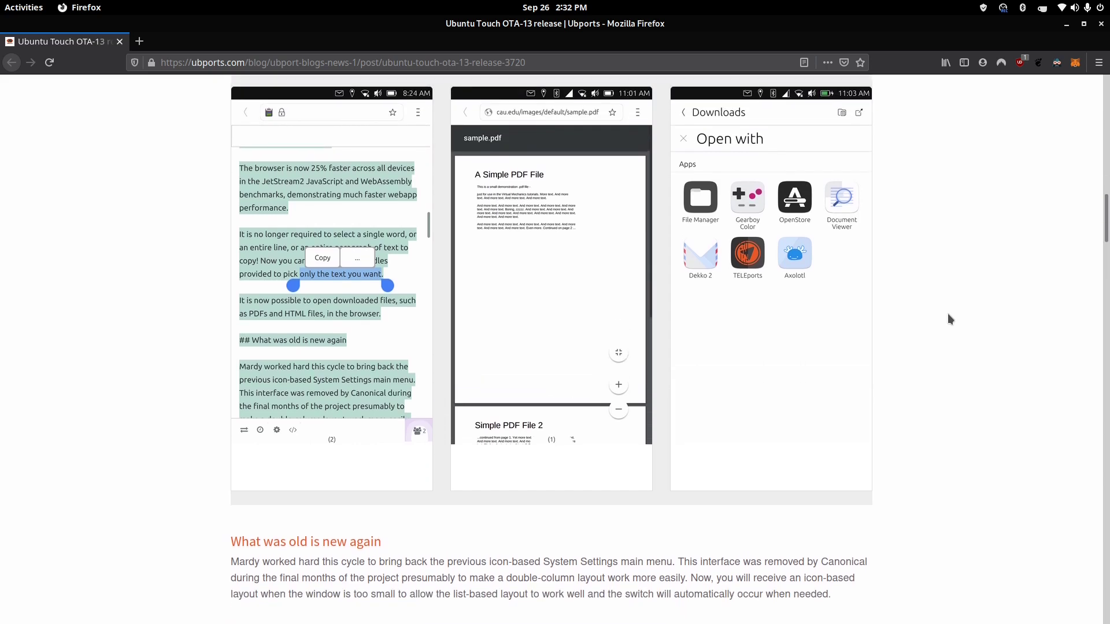